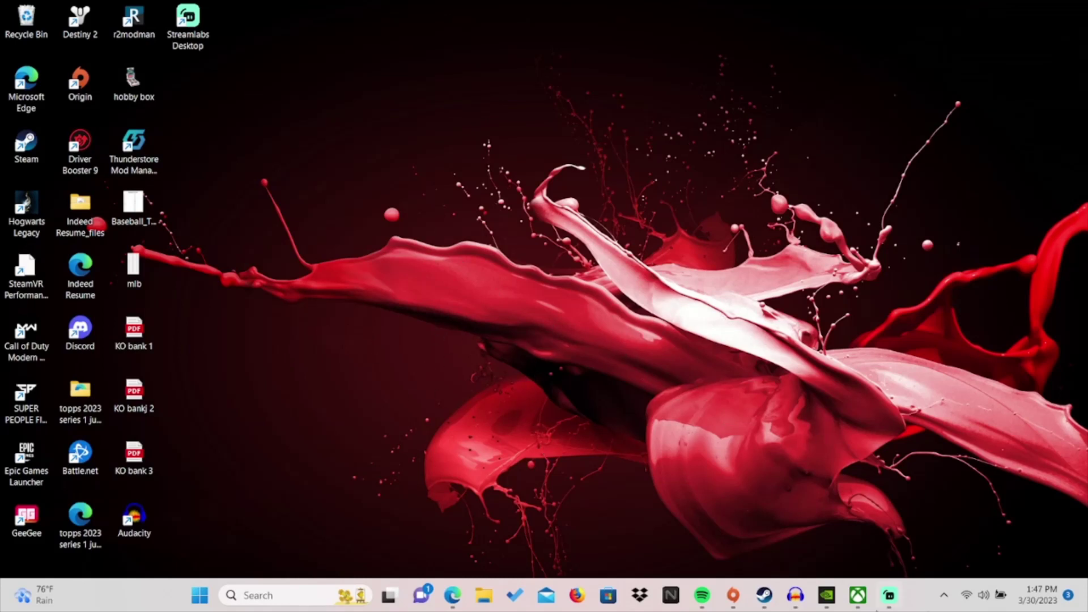
# Launch the Xbox app from its pinned tile in the Windows Start menu
pyautogui.moveTo(849, 599)
pyautogui.click(196, 599)
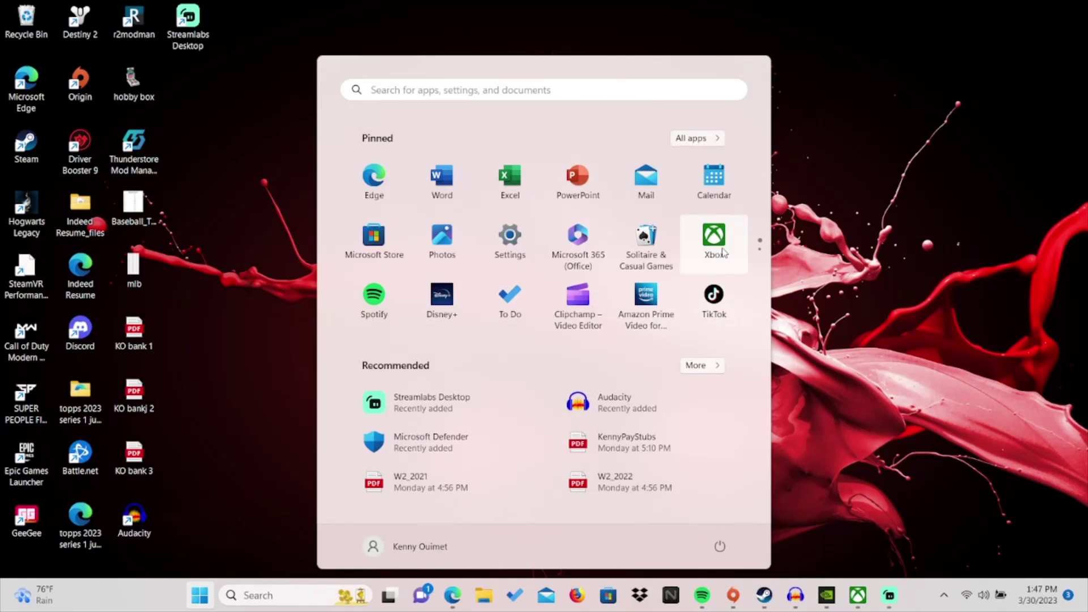
pyautogui.click(723, 253)
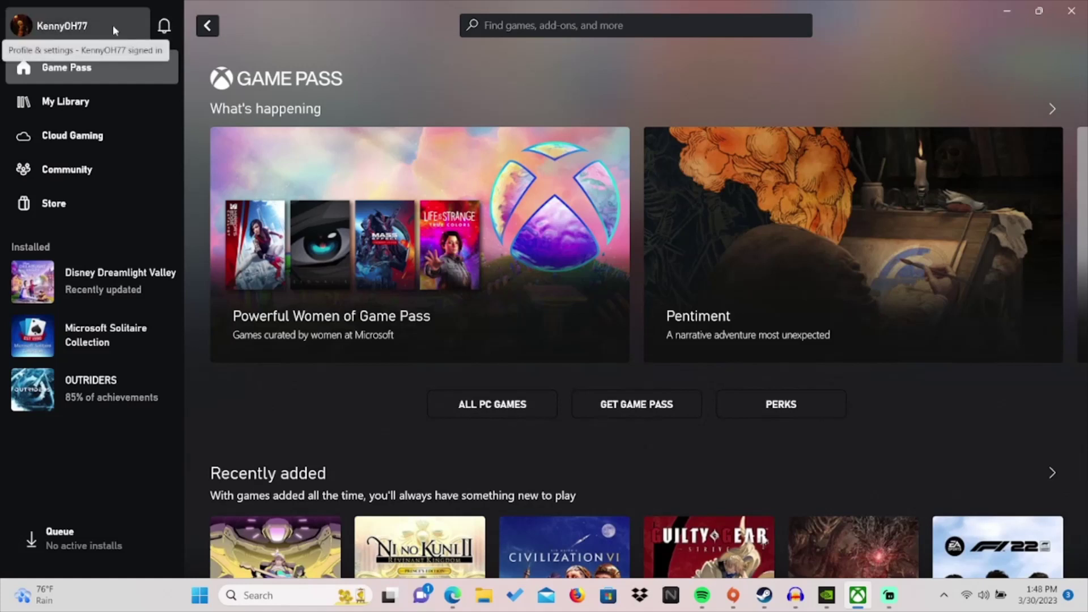
# Search for 'mlb the show' and look through My Library
pyautogui.click(577, 24)
pyautogui.write('mlb the show')
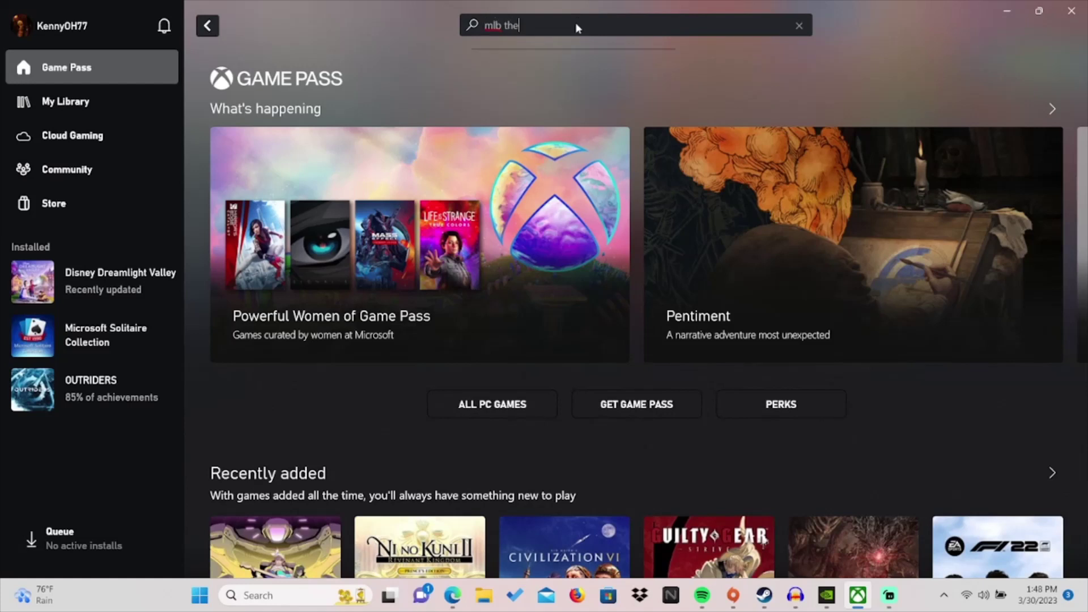
pyautogui.press('Return')
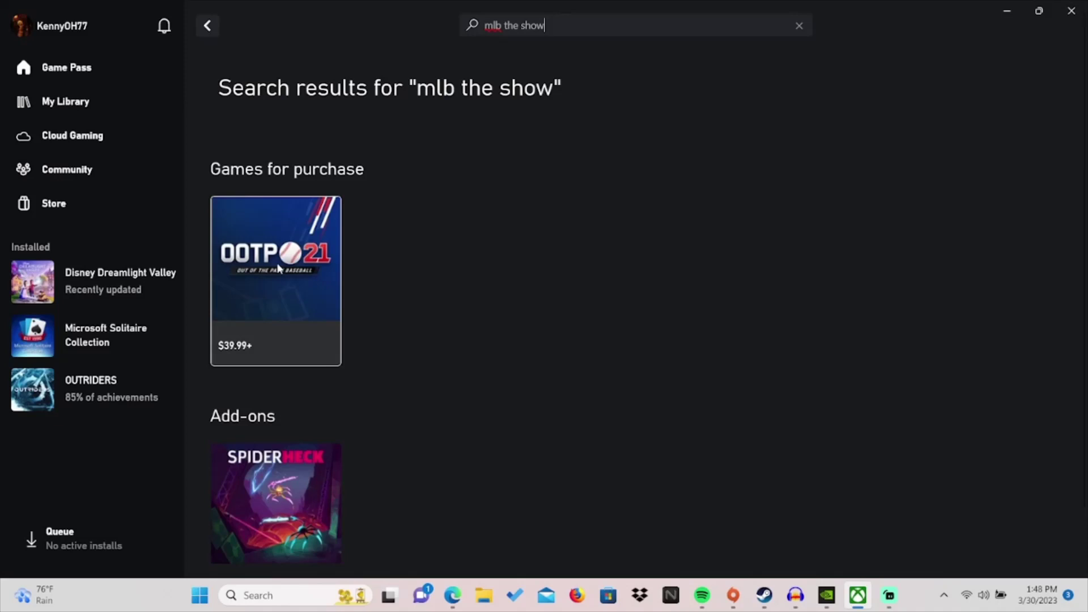
pyautogui.scroll(-1, 294, 484)
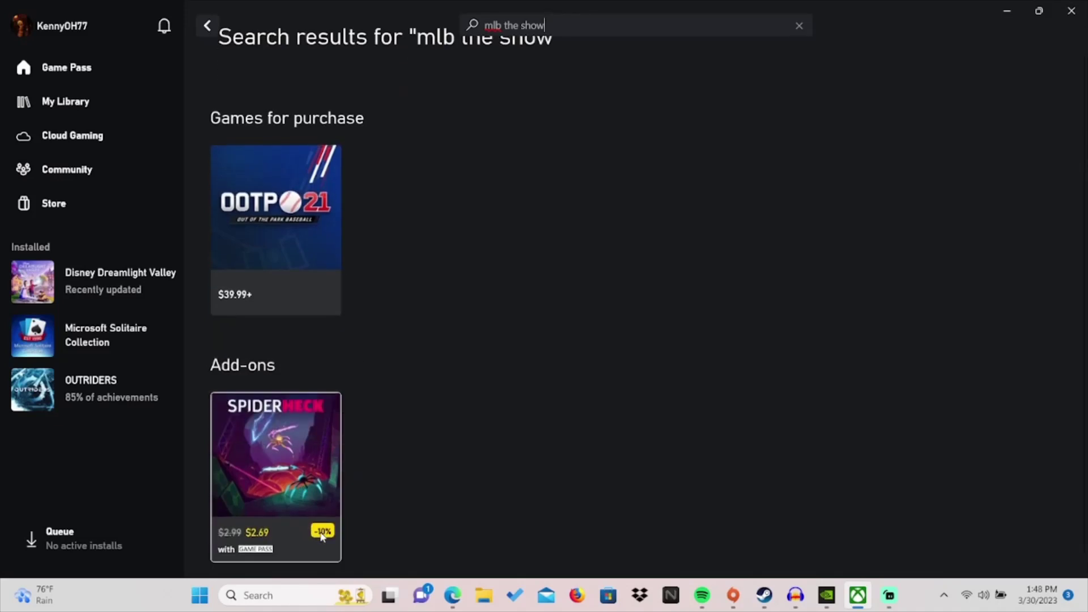
pyautogui.click(151, 98)
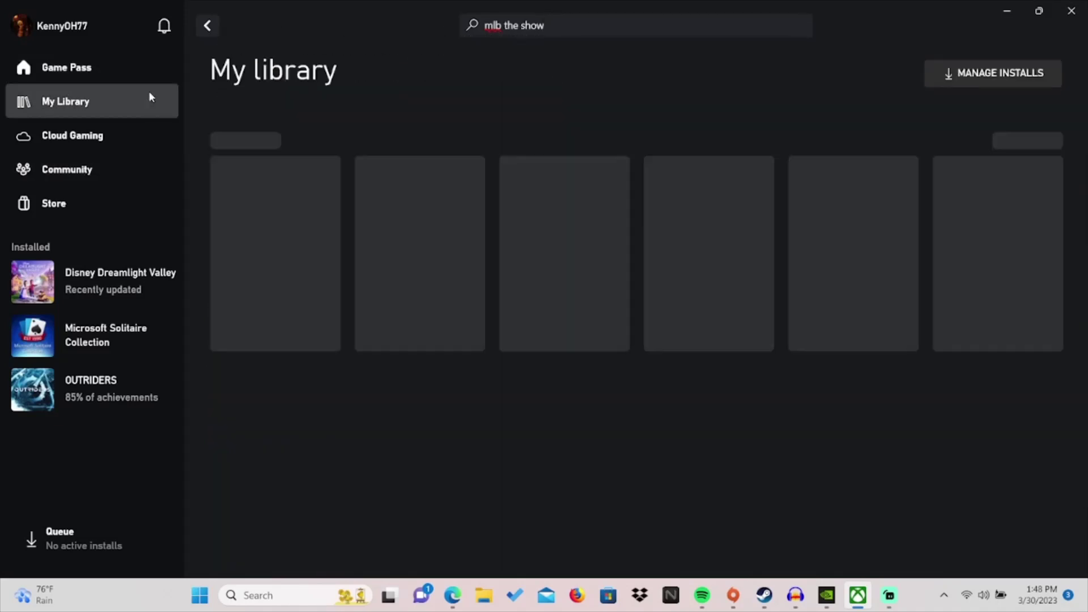
pyautogui.scroll(-3, 595, 386)
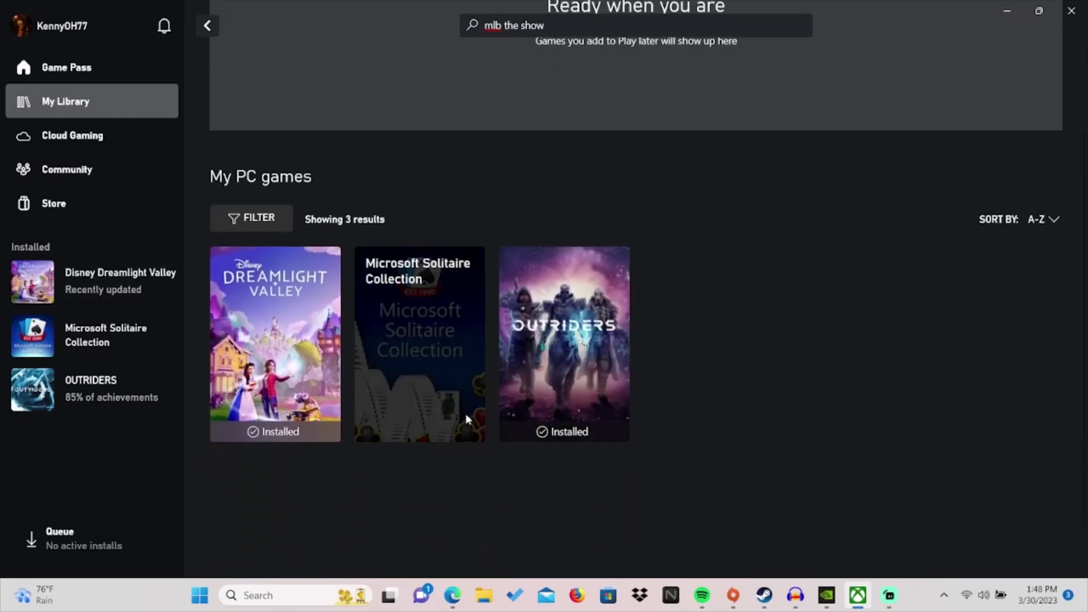
pyautogui.scroll(3, 465, 414)
# Go to Cloud Gaming and page through the Day one releases row
pyautogui.click(35, 148)
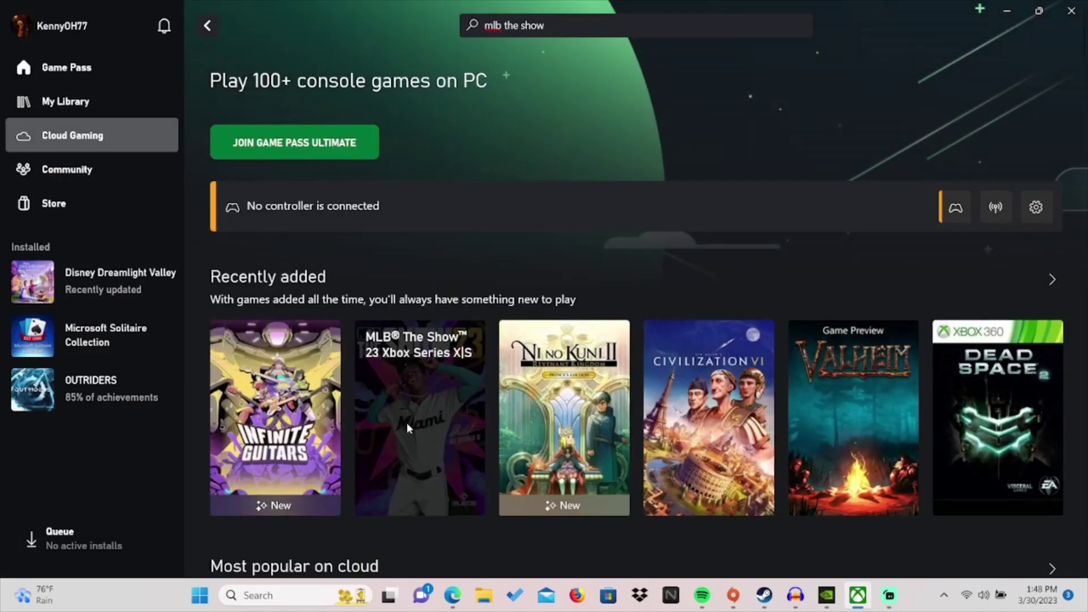
pyautogui.scroll(-5, 406, 422)
pyautogui.scroll(5, 427, 424)
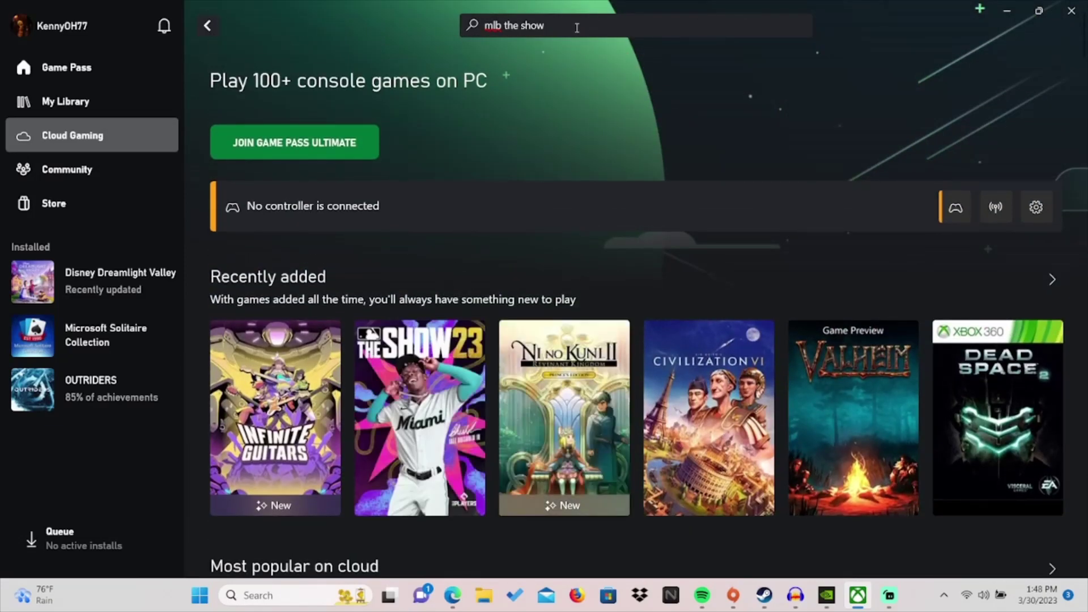
pyautogui.scroll(-10, 481, 353)
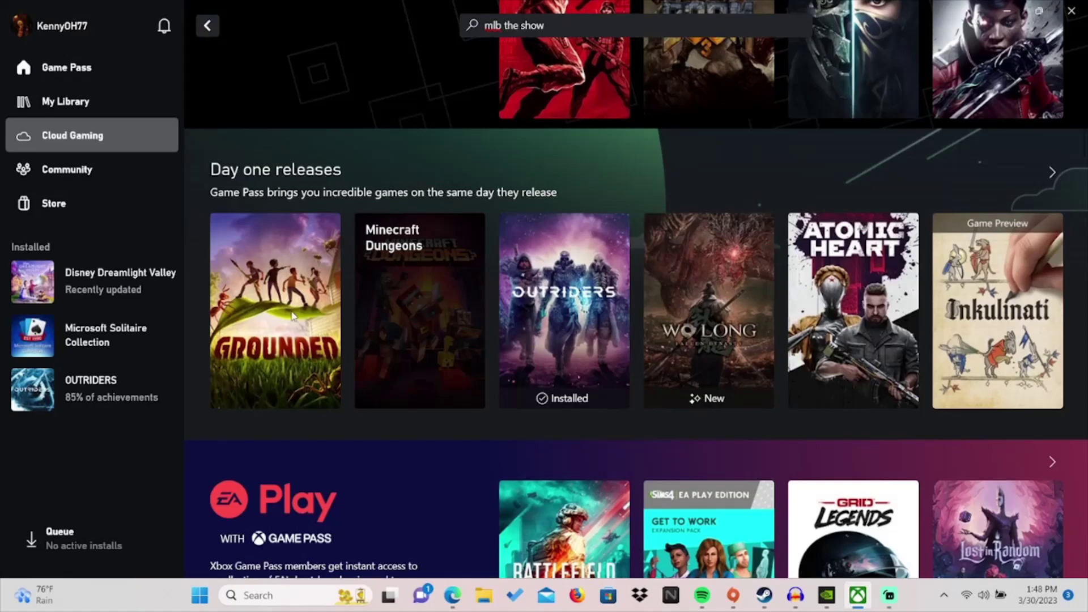
pyautogui.click(1053, 173)
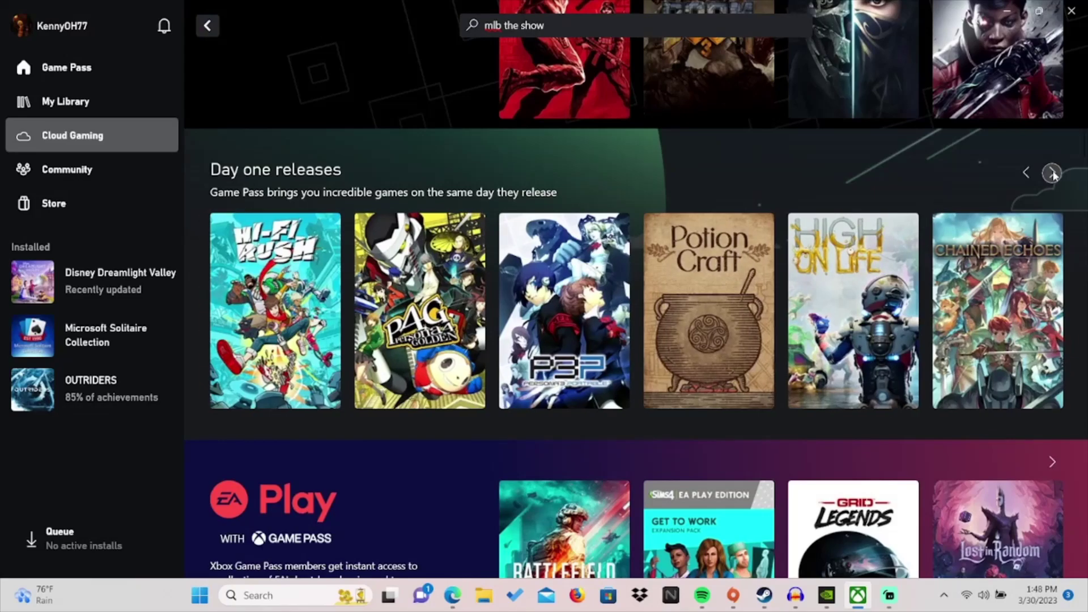
pyautogui.click(1053, 172)
pyautogui.click(1052, 173)
pyautogui.click(1052, 173)
pyautogui.scroll(-5, 873, 363)
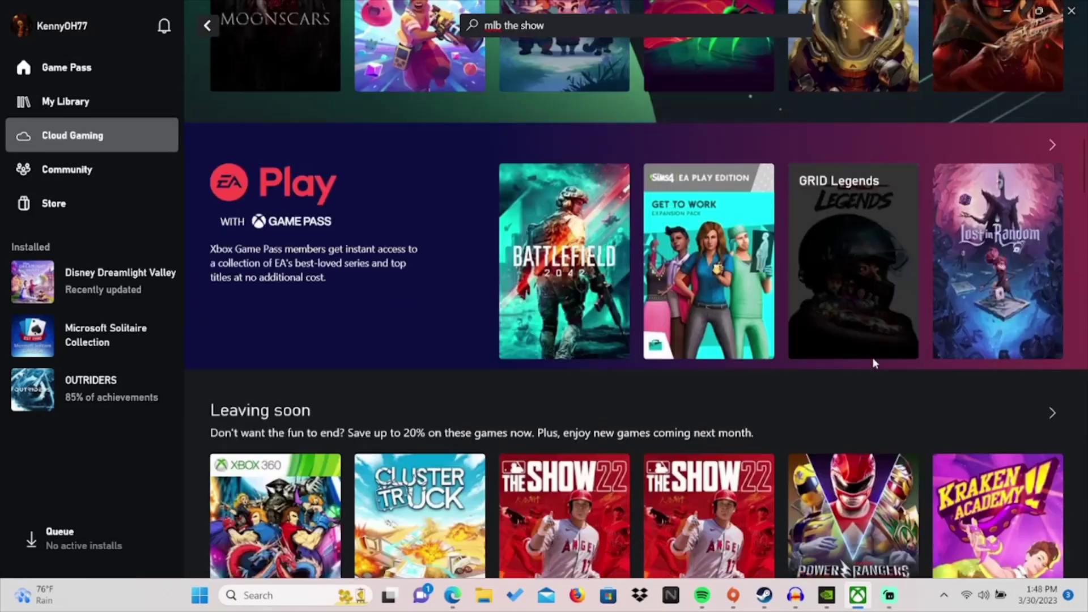
pyautogui.scroll(-5, 872, 363)
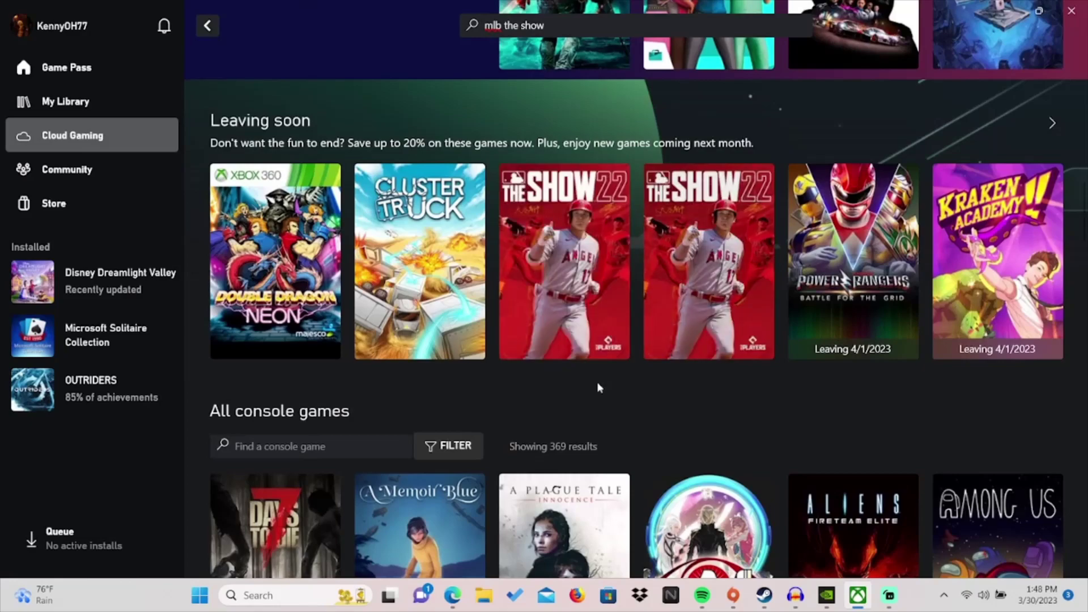
pyautogui.scroll(15, 598, 387)
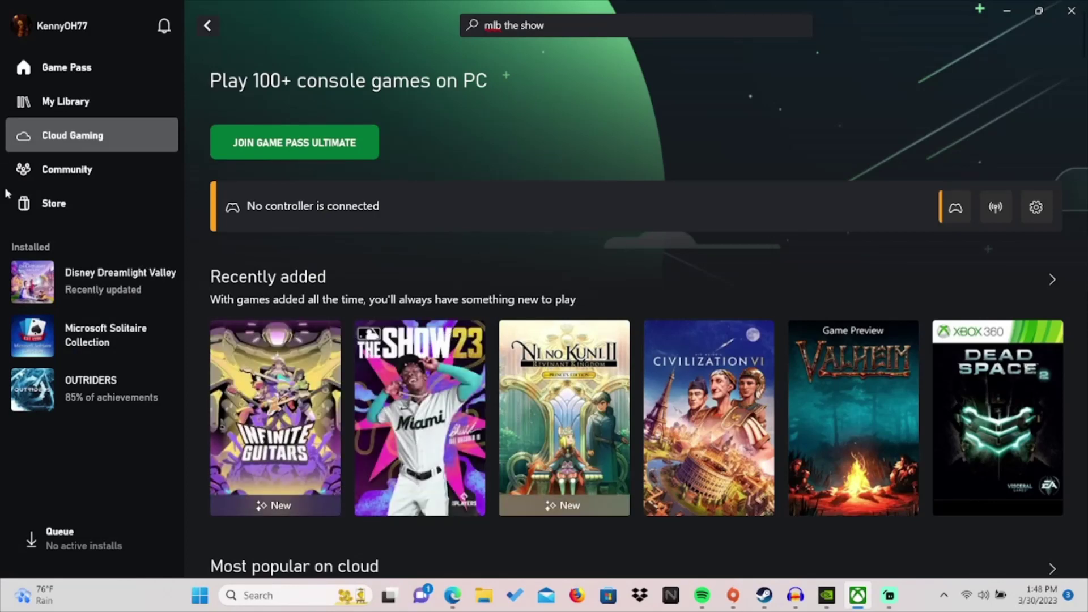
# Choose the Game Pass Ultimate 1 Month plan at $14.99
pyautogui.click(67, 68)
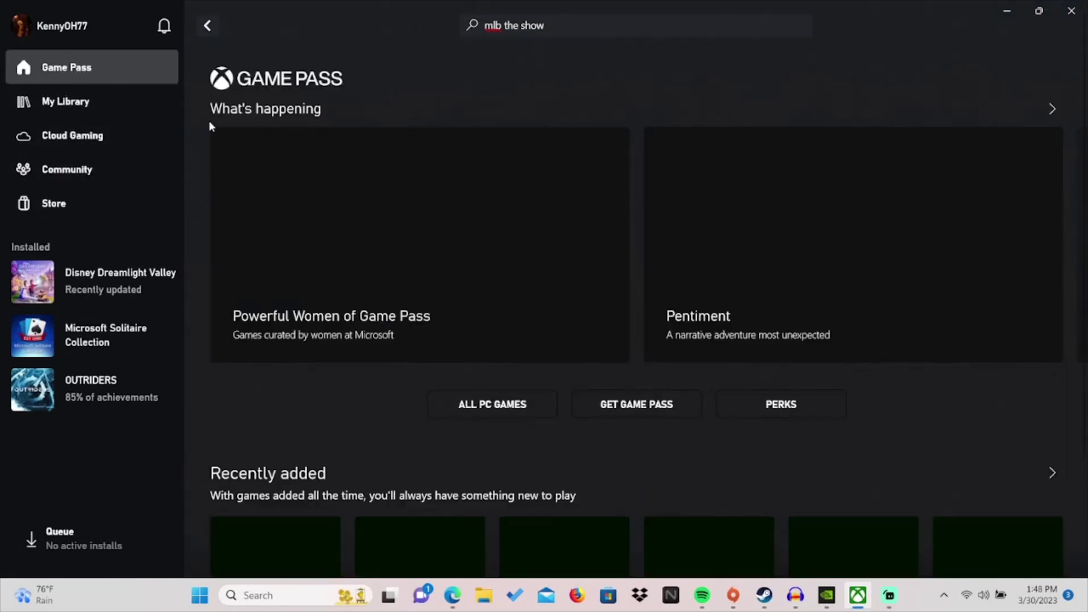
pyautogui.scroll(-10, 583, 329)
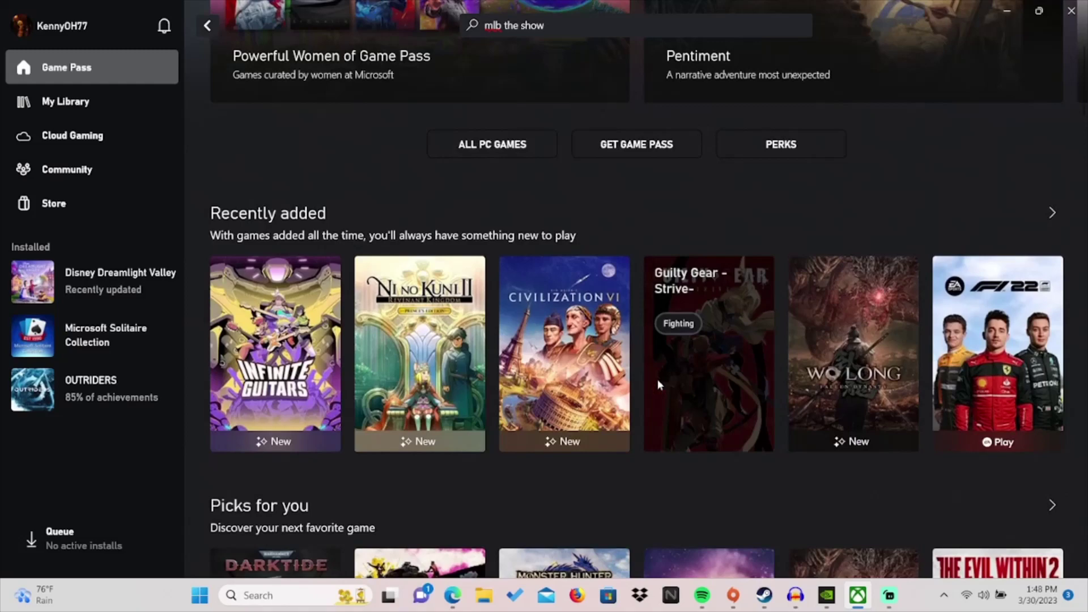
pyautogui.click(50, 136)
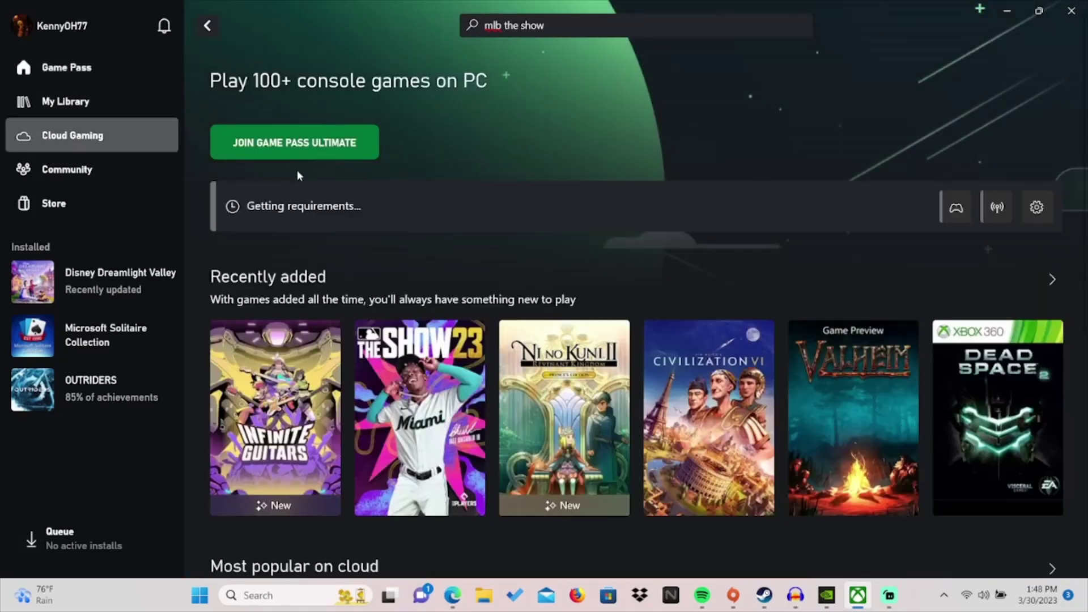
pyautogui.click(325, 156)
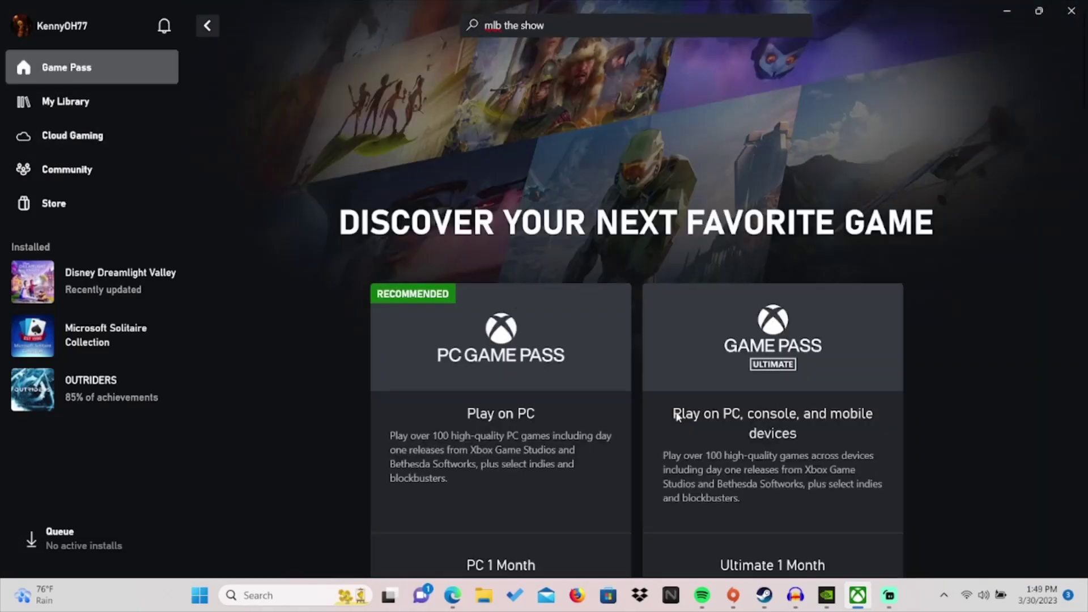
pyautogui.scroll(-7, 546, 424)
pyautogui.scroll(3, 508, 352)
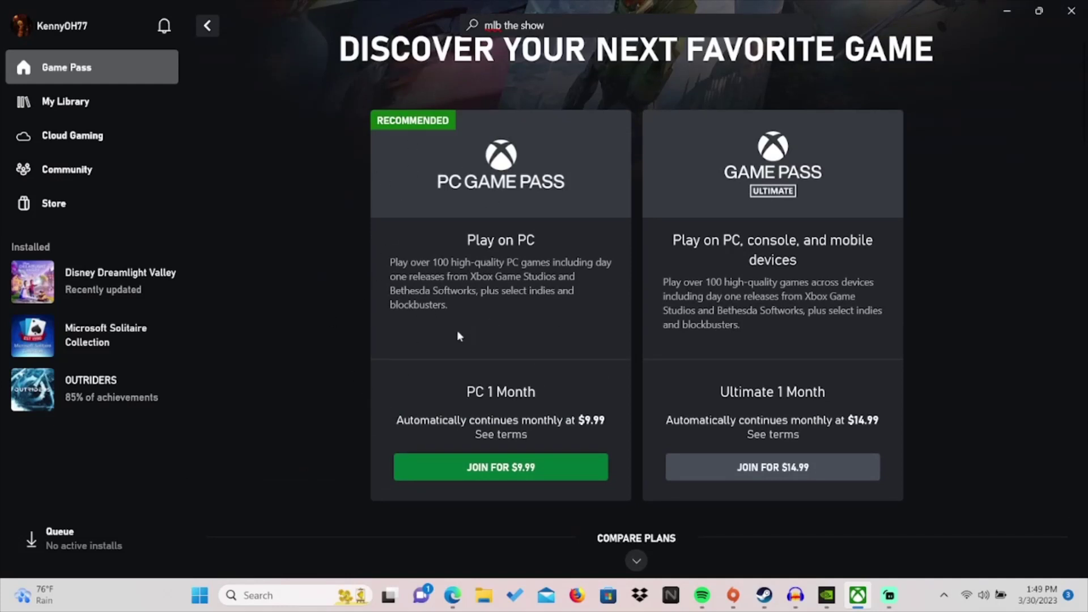
pyautogui.click(775, 474)
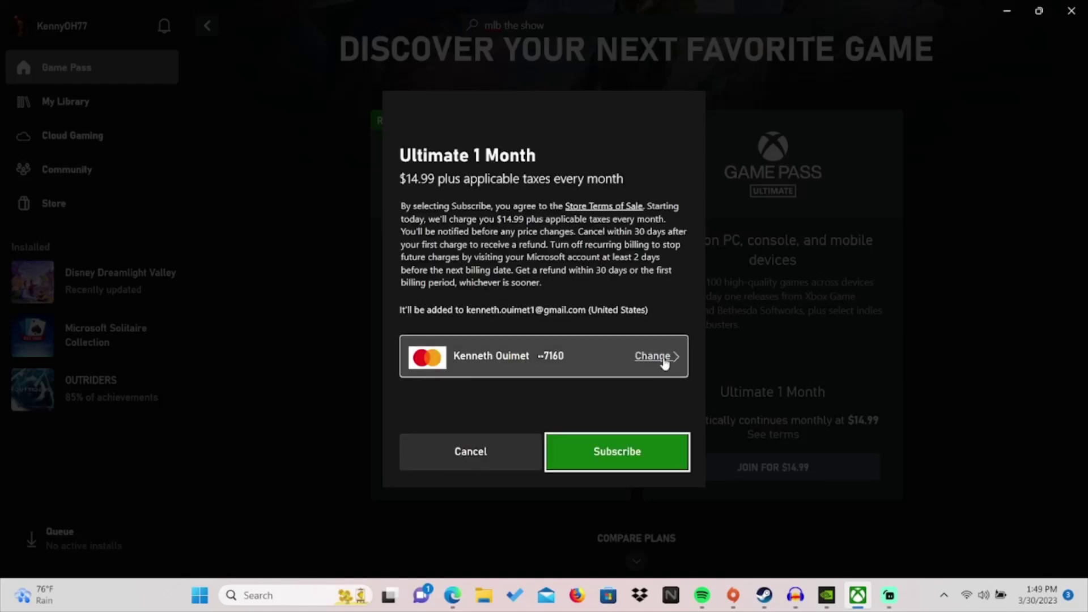
# Switch the subscription's payment method to a new credit or debit card
pyautogui.click(665, 362)
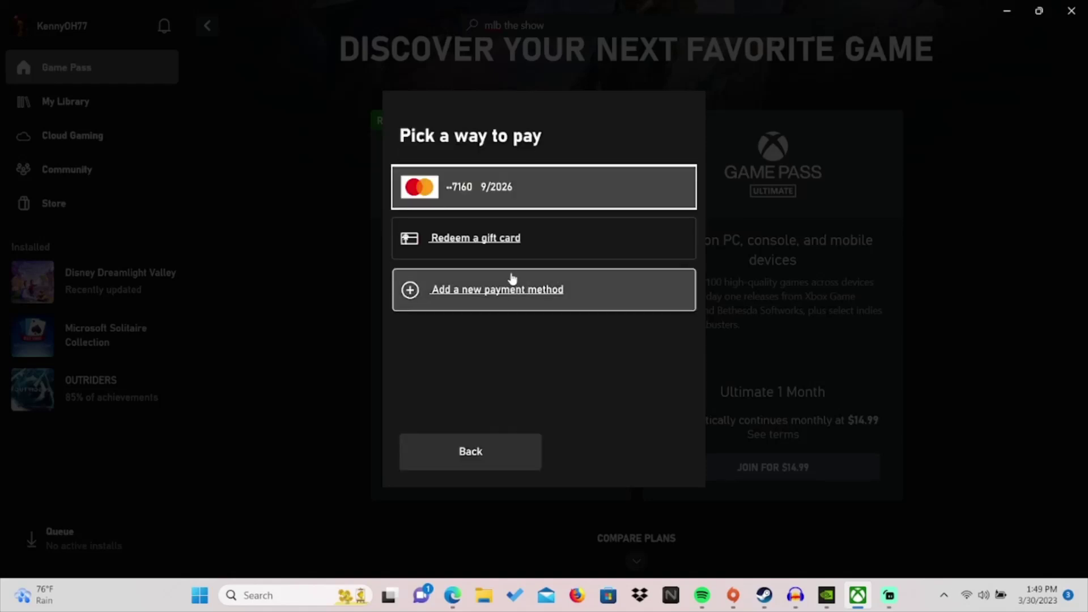
pyautogui.click(528, 292)
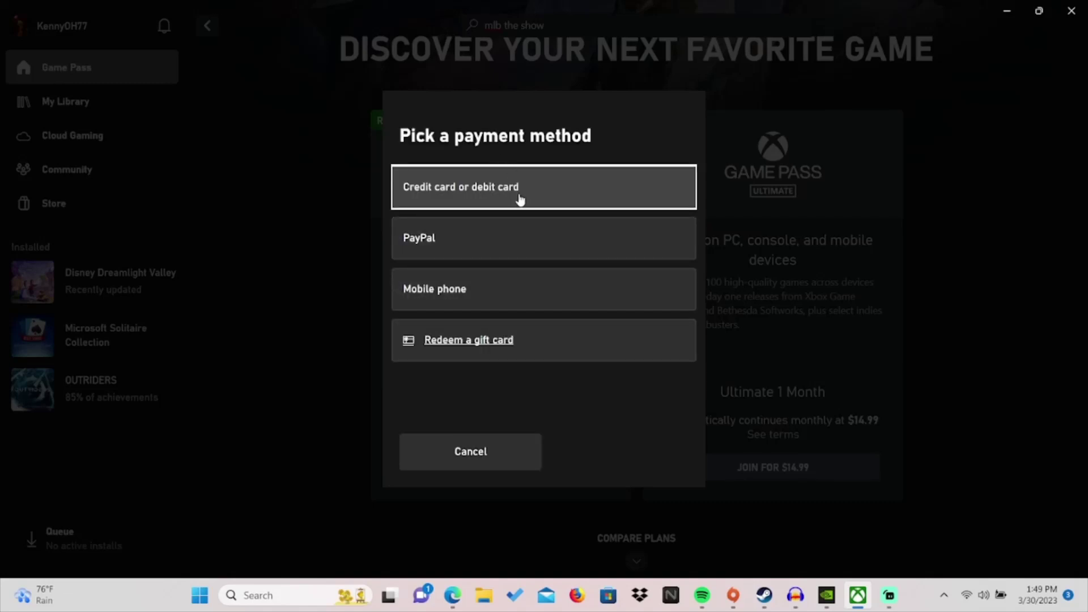
pyautogui.click(555, 200)
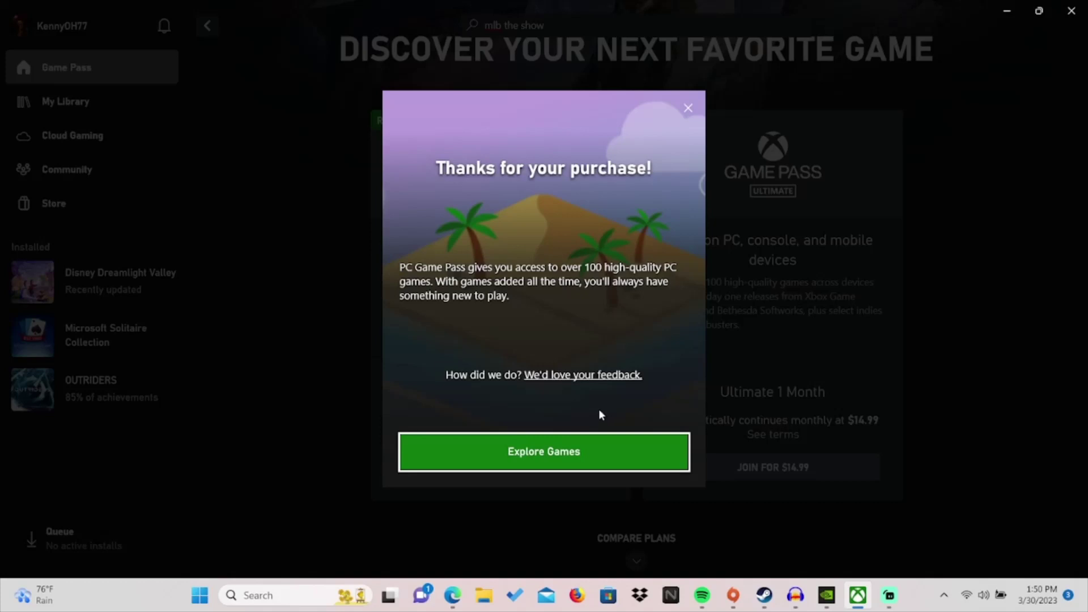
# Dismiss the thank-you message, open MLB The Show 23 in Cloud Gaming, and close the controller prompt
pyautogui.click(621, 465)
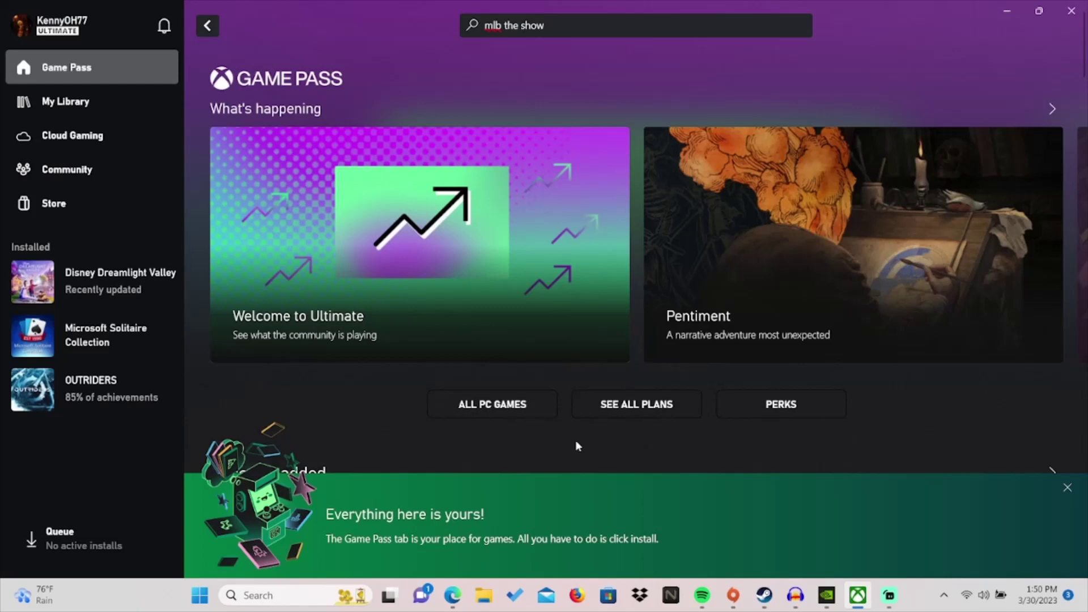
pyautogui.click(79, 121)
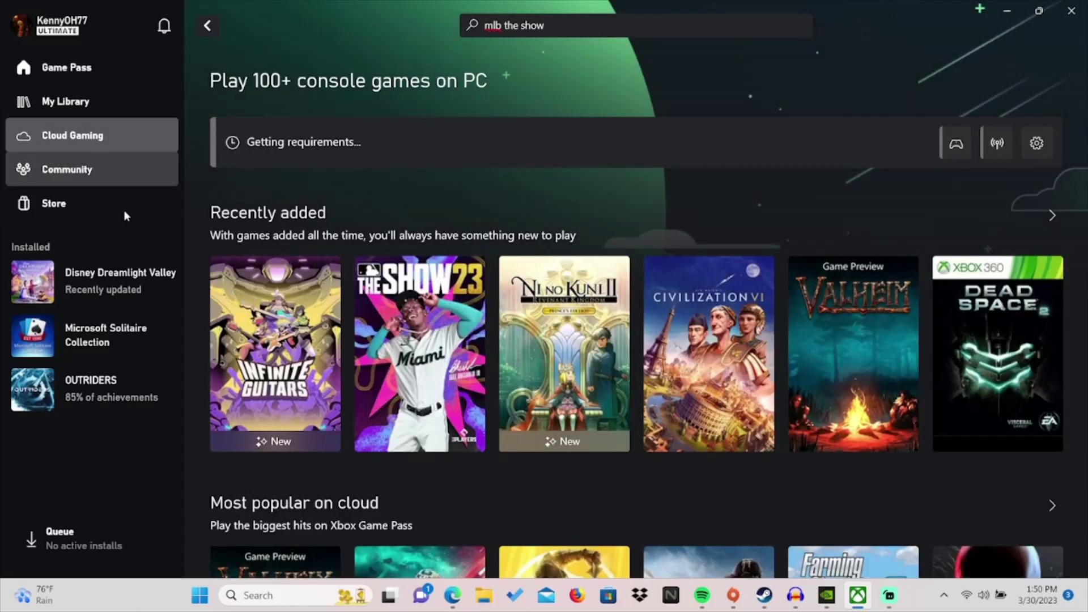
pyautogui.click(427, 378)
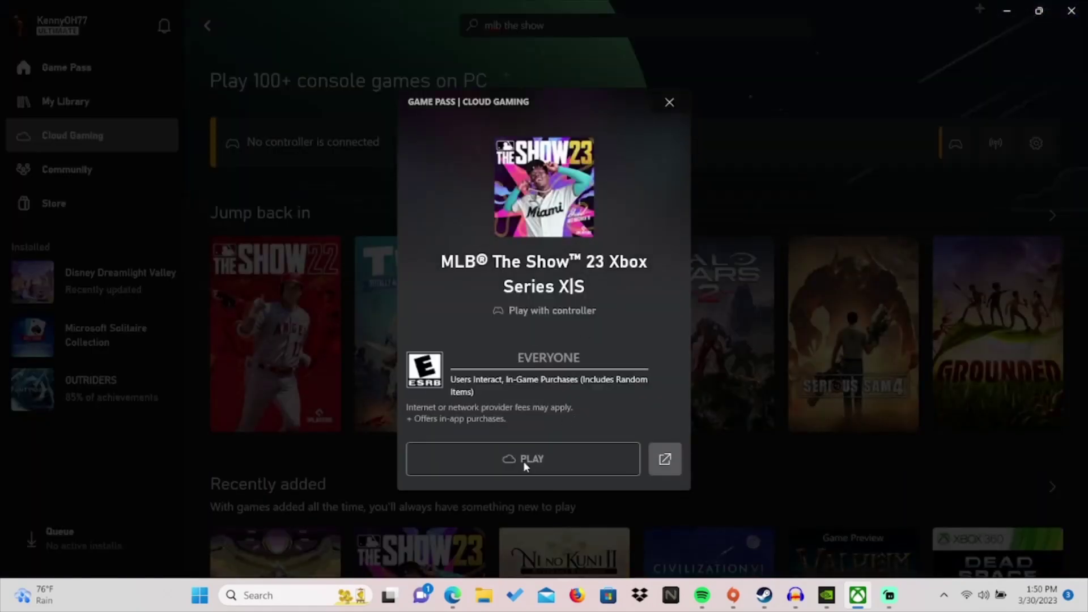
pyautogui.click(523, 461)
pyautogui.click(544, 464)
pyautogui.click(925, 29)
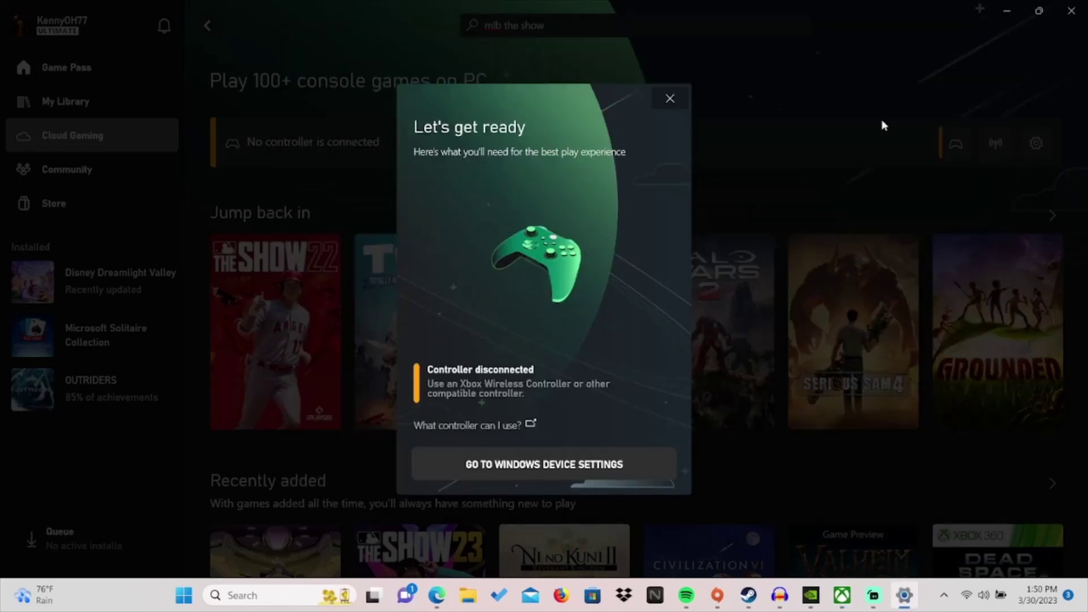
pyautogui.click(671, 98)
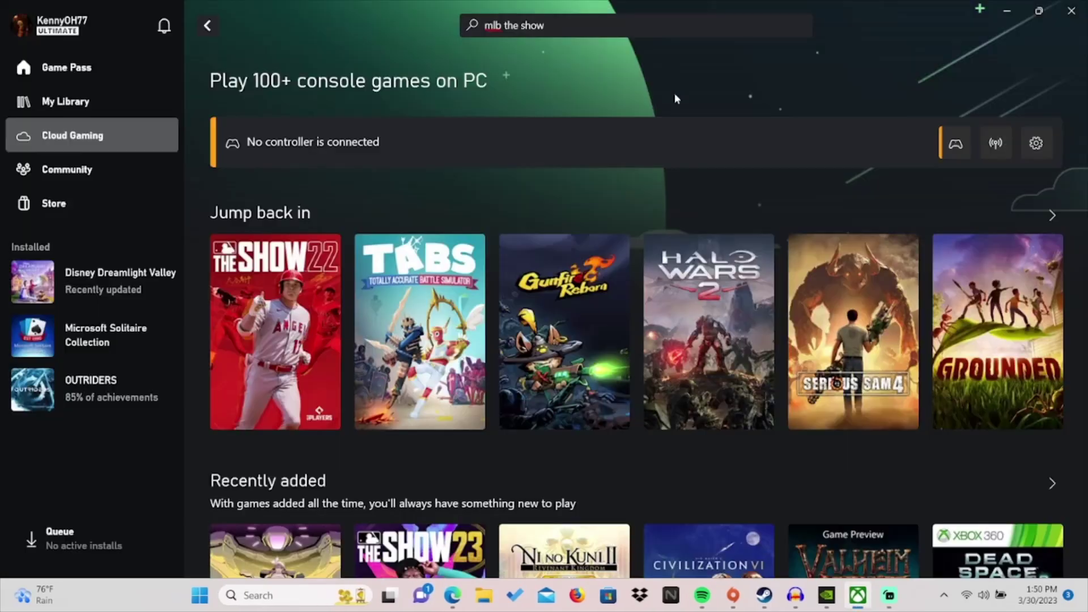
# Retry launching MLB The Show 23 in the cloud and close the controller prompt again
pyautogui.scroll(-3, 431, 472)
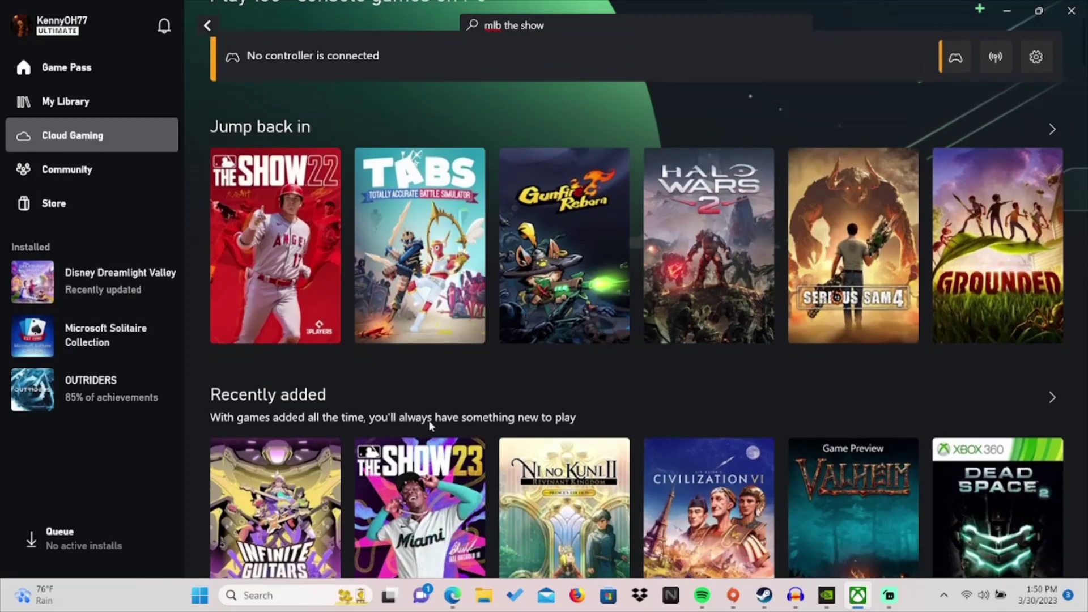
pyautogui.click(434, 425)
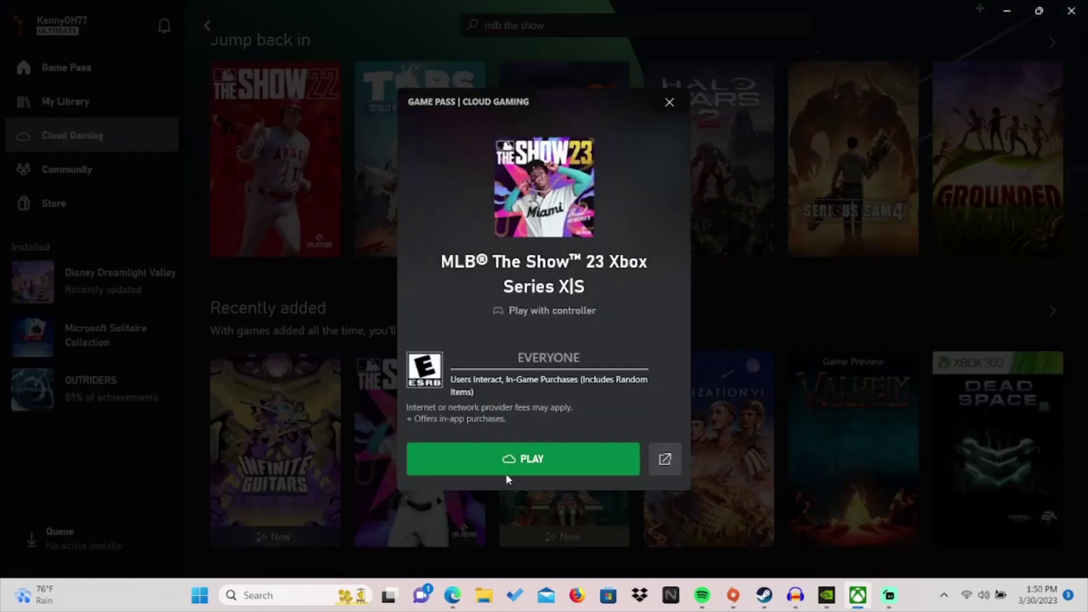
pyautogui.click(549, 461)
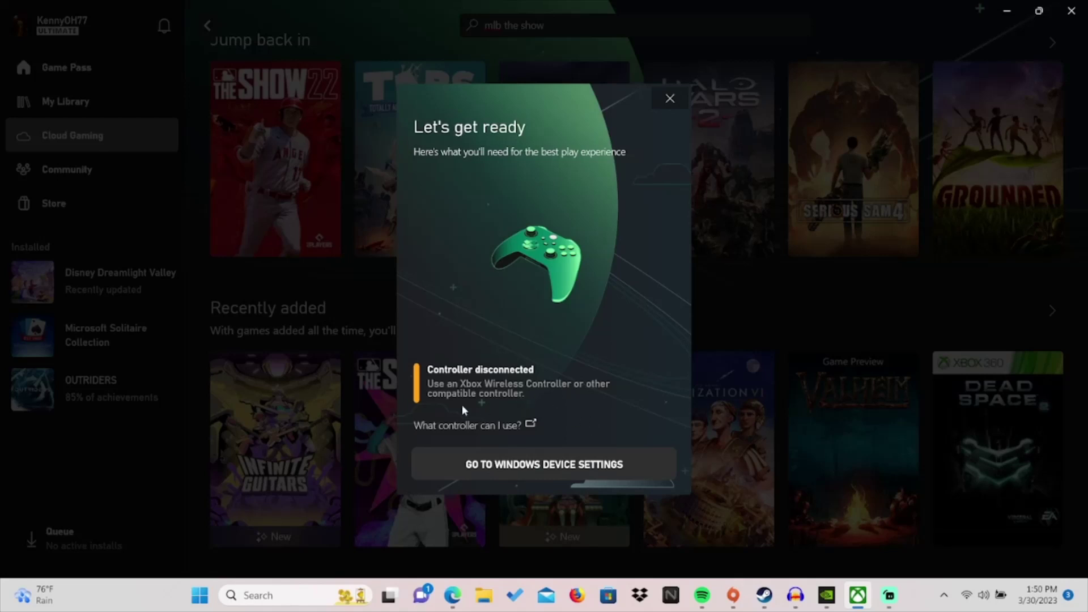
pyautogui.click(672, 99)
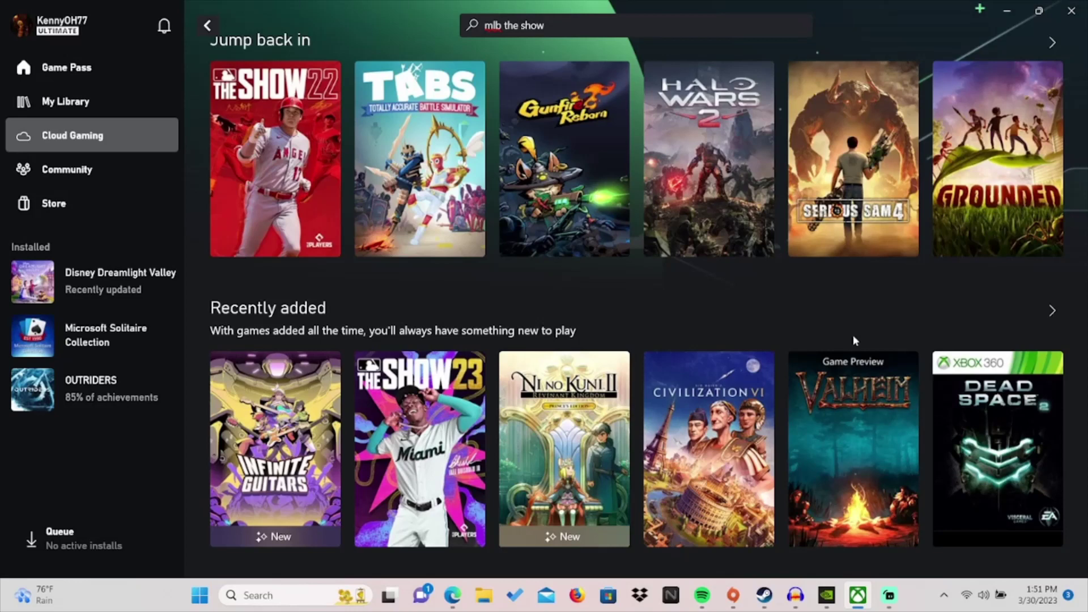
# Hit PLAY on MLB The Show 23 and let the cloud stream load to the terms screen
pyautogui.click(429, 443)
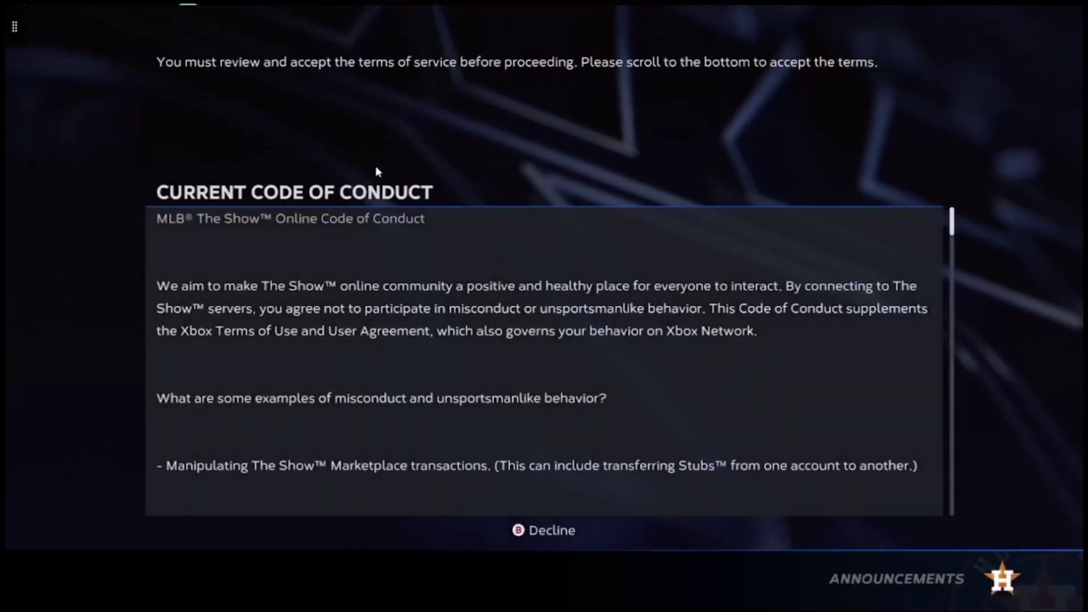
# Scroll through the Code of Conduct, accept it, and choose Ok in the notice
pyautogui.scroll(-5, 372, 166)
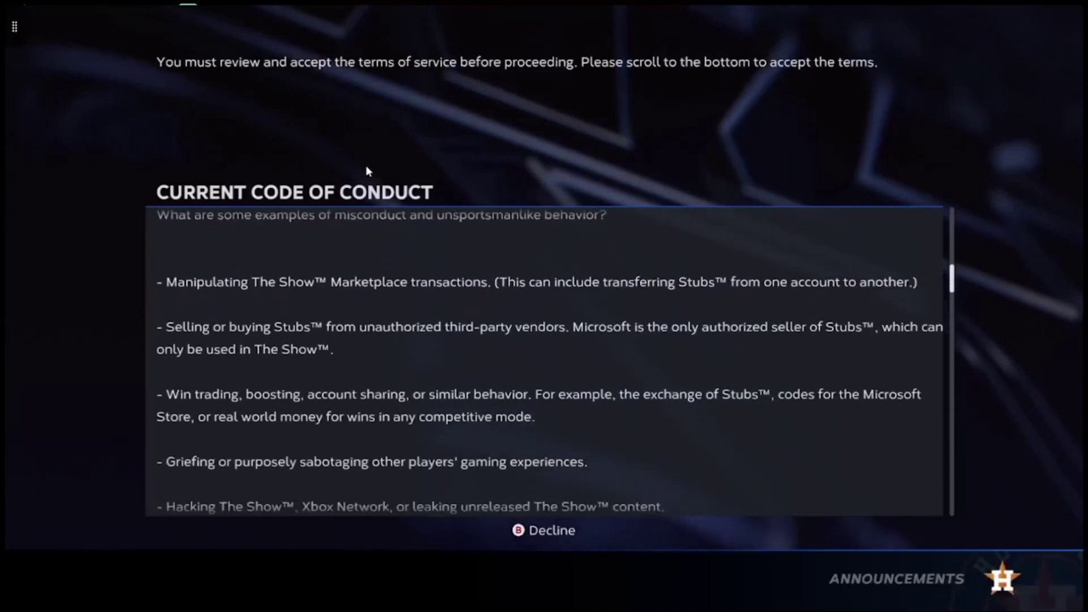
pyautogui.scroll(-12, 365, 165)
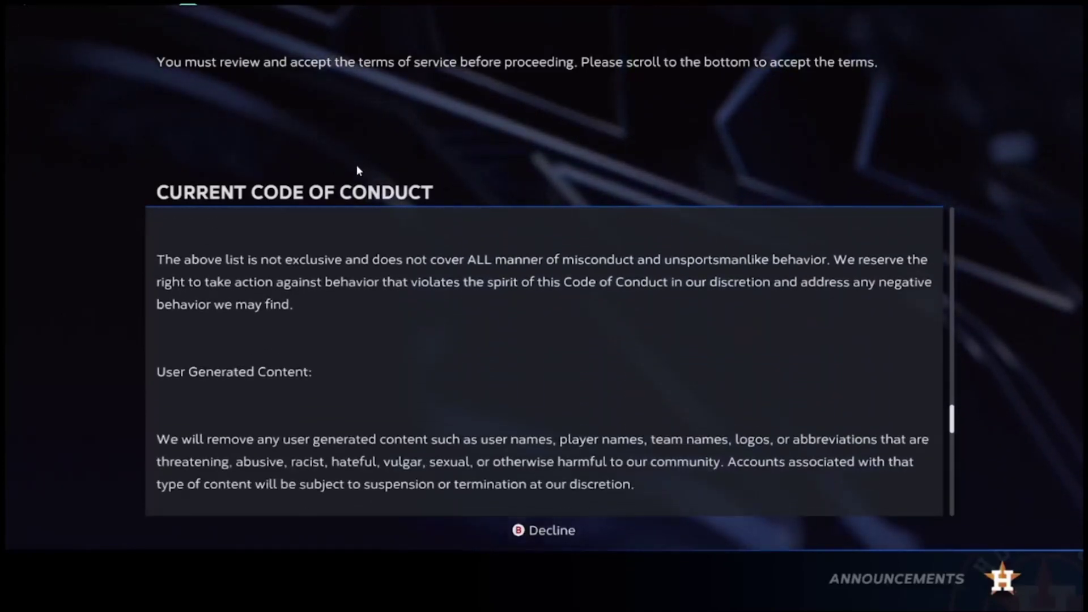
pyautogui.scroll(-7, 357, 166)
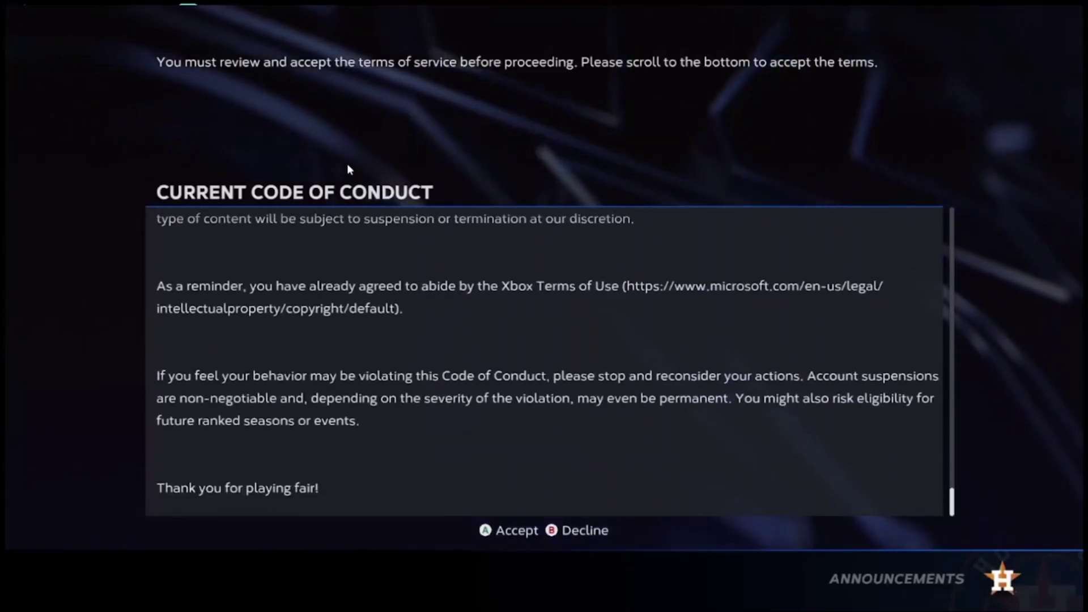
pyautogui.press('Escape')
pyautogui.press('Down')
pyautogui.press('Escape')
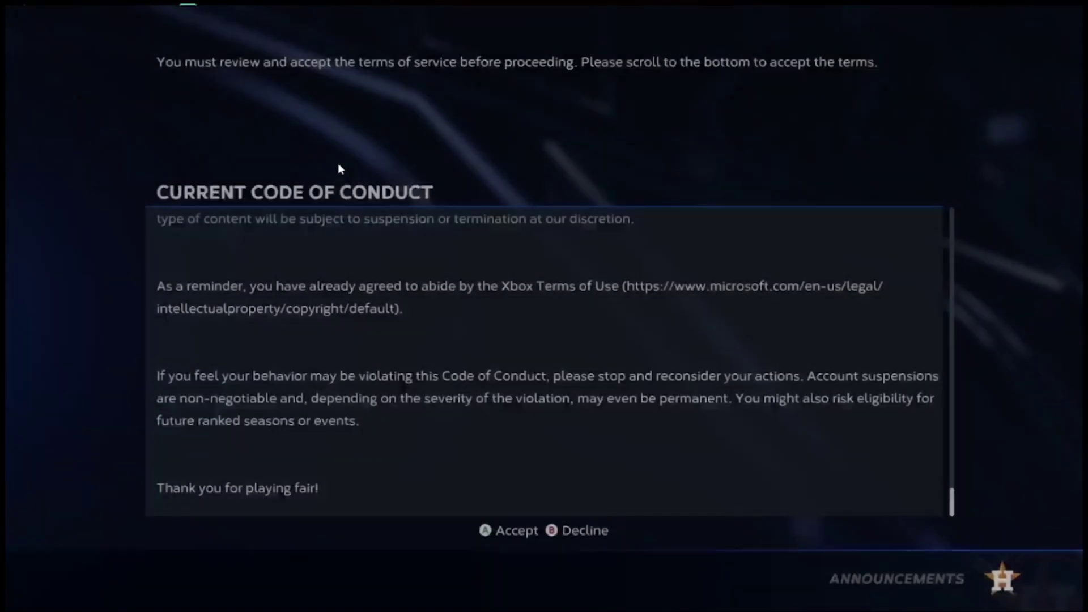
pyautogui.press('Return')
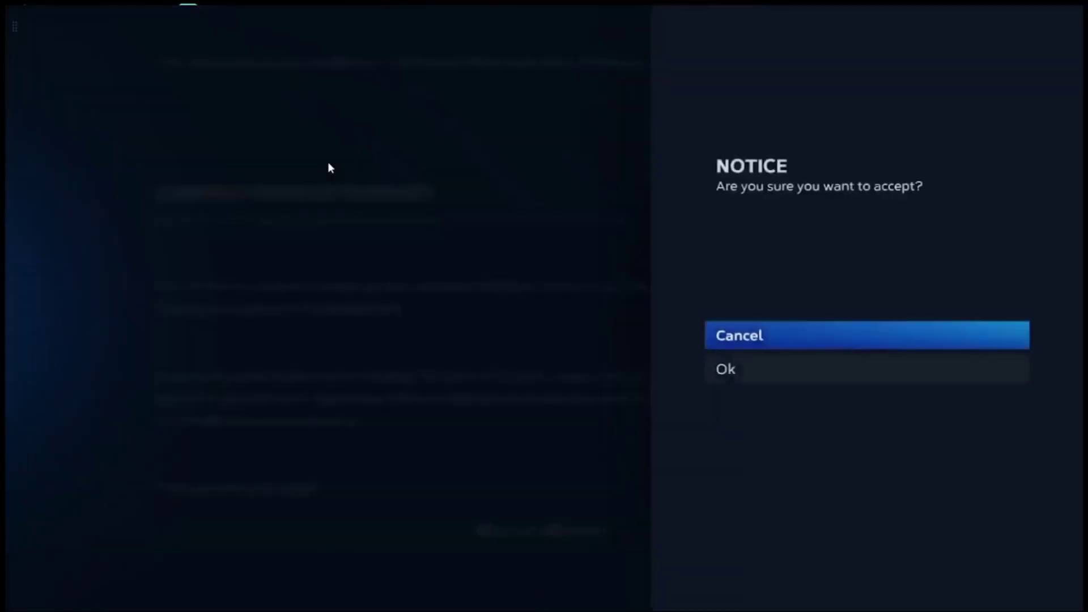
pyautogui.press('Down')
pyautogui.press('Return')
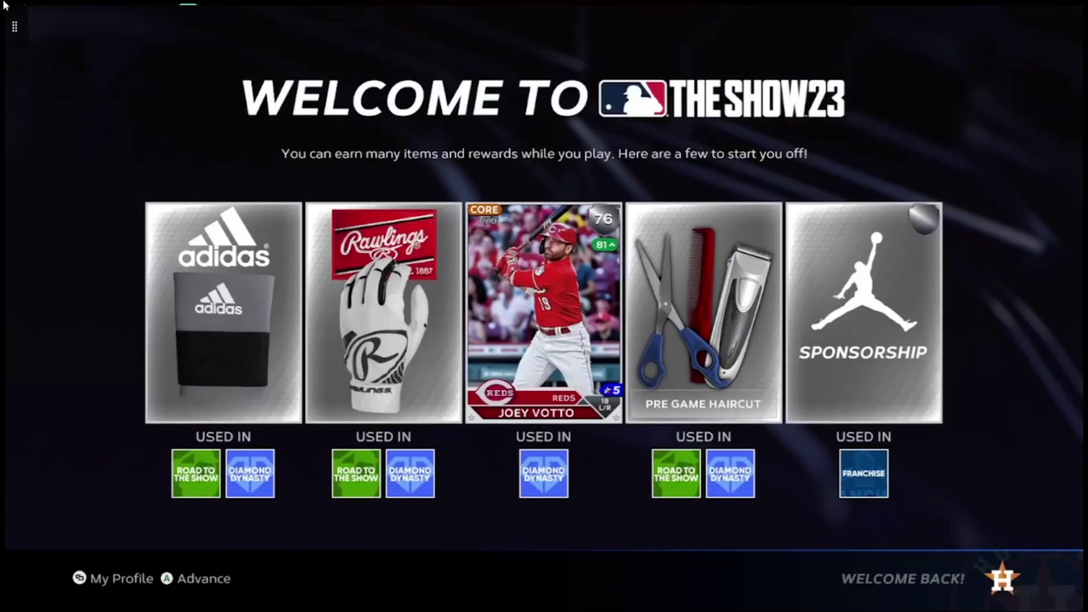
# Quit the MLB The Show 23 cloud session from the stream options menu and confirm
pyautogui.moveTo(18, 41)
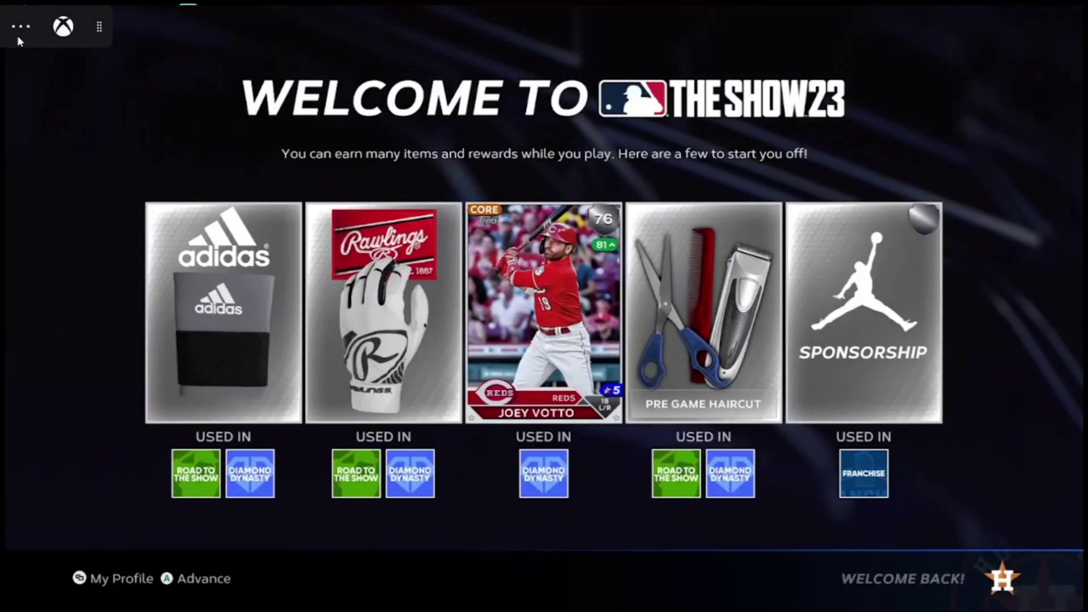
pyautogui.click(63, 26)
pyautogui.click(63, 27)
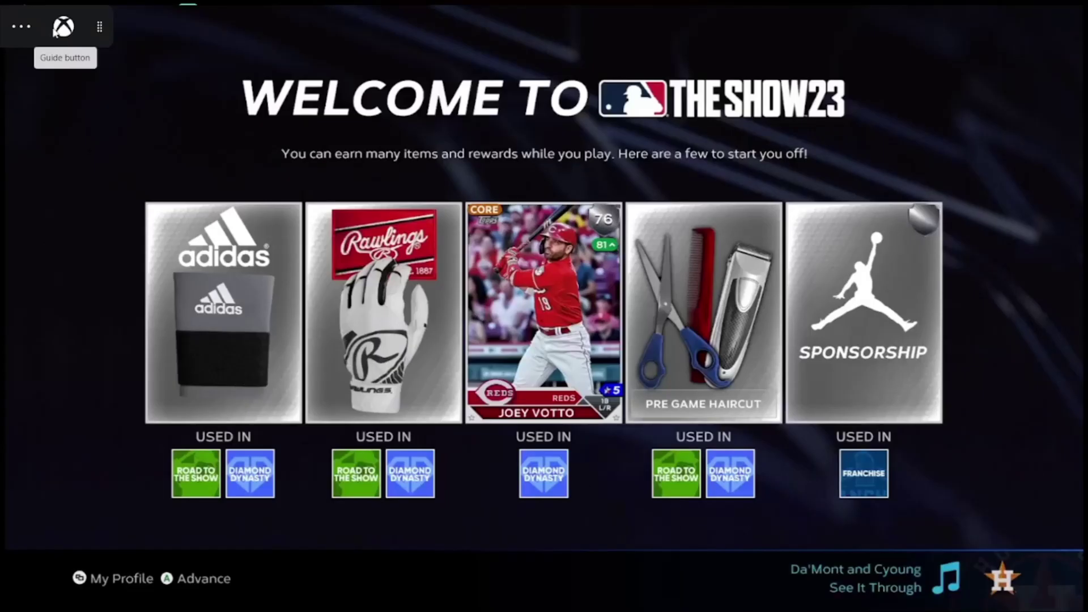
pyautogui.click(23, 33)
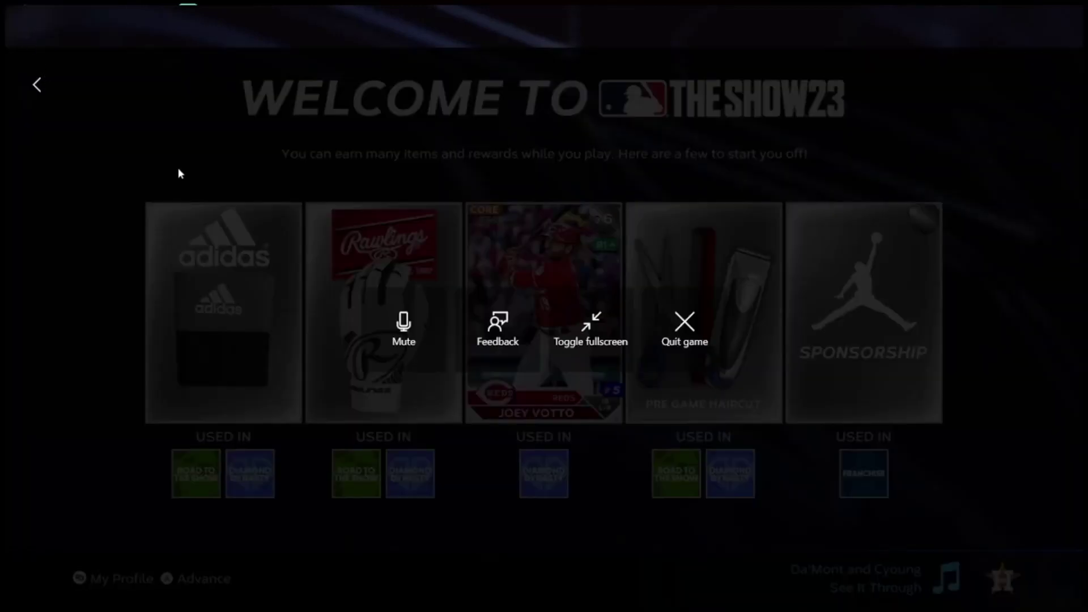
pyautogui.click(686, 329)
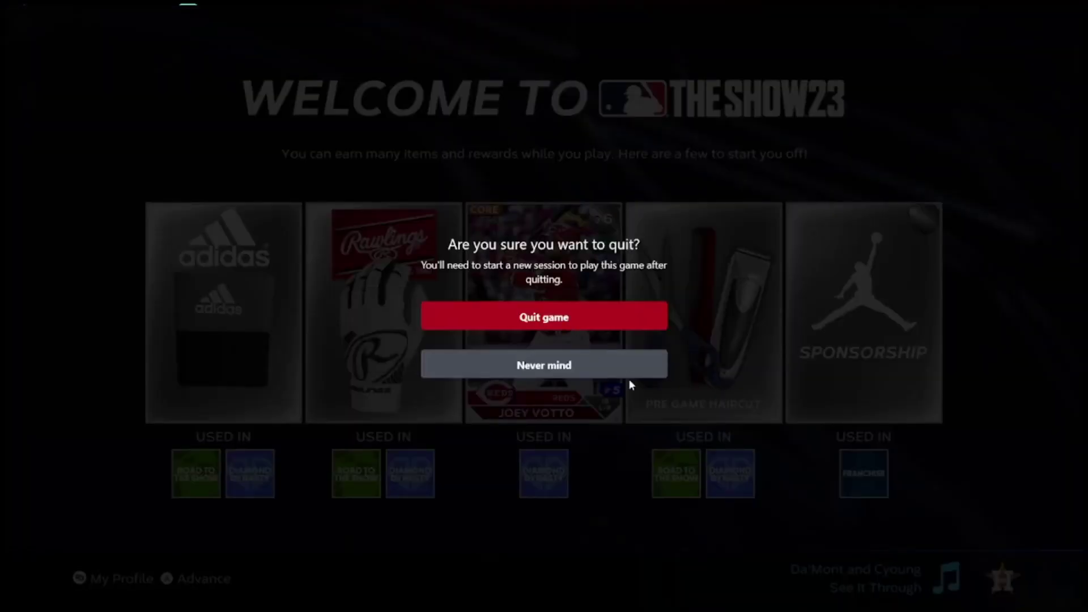
pyautogui.press('Return')
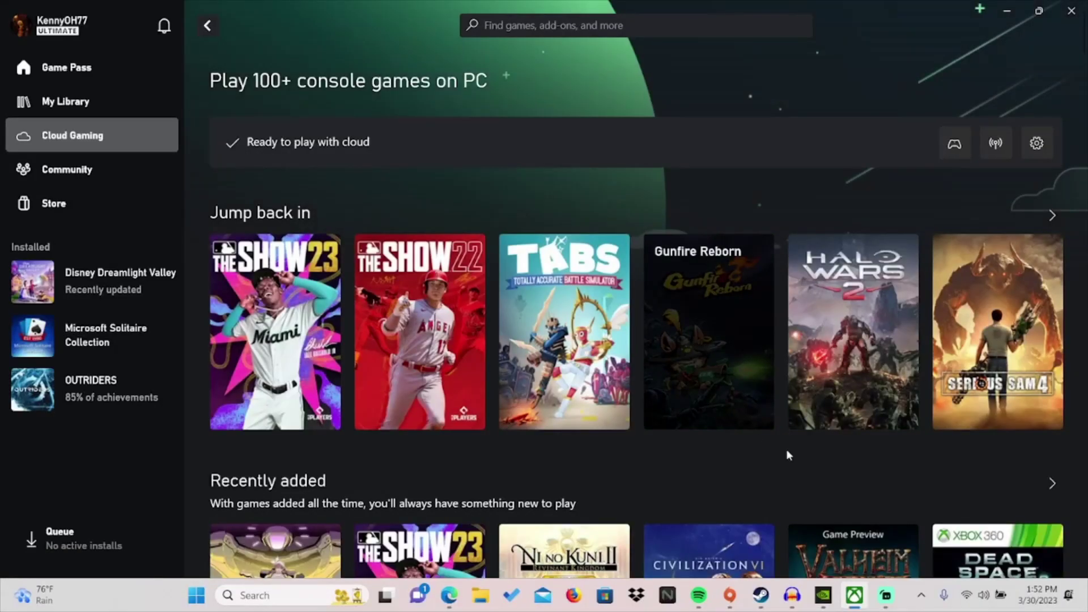